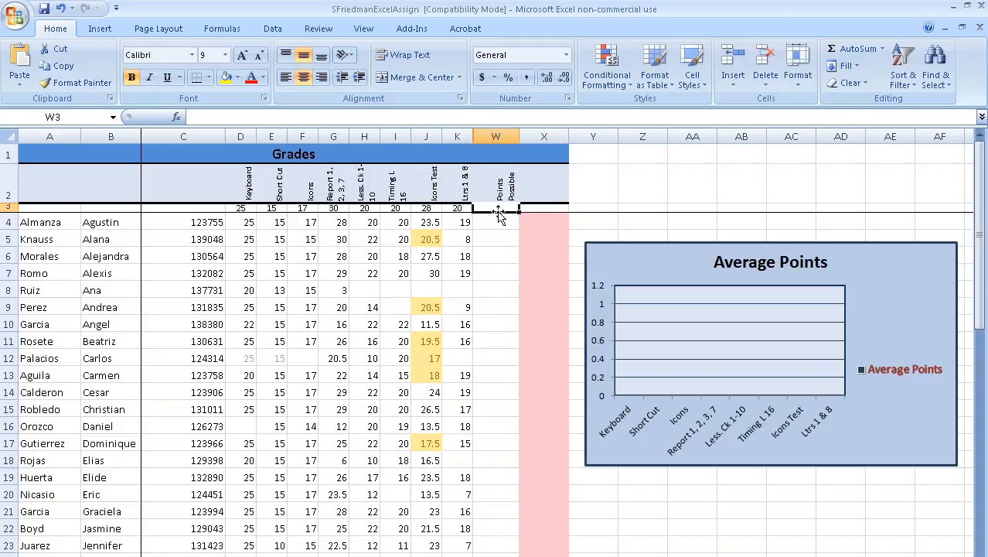
- Total the points possible in W3 with AutoSum over D3:V3
click(847, 53)
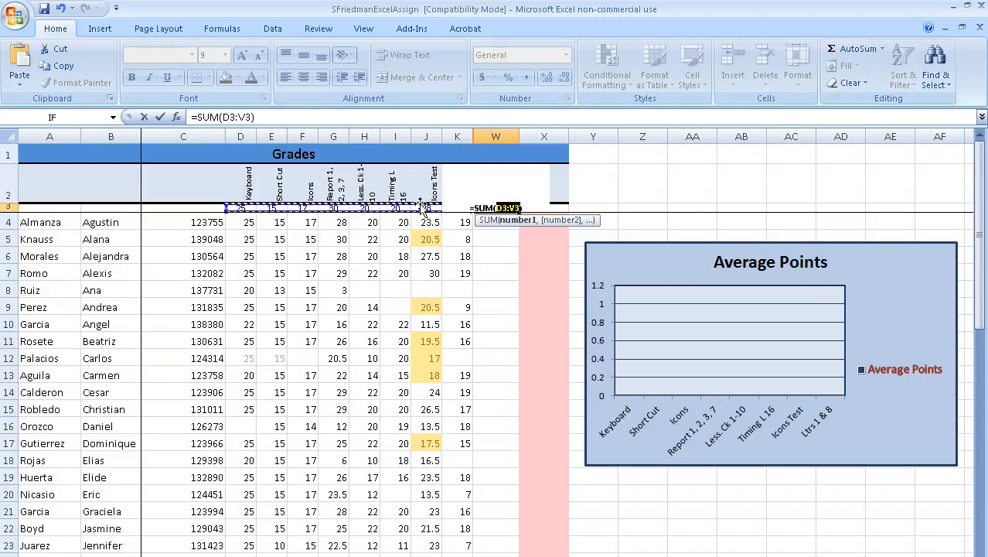
key(Return)
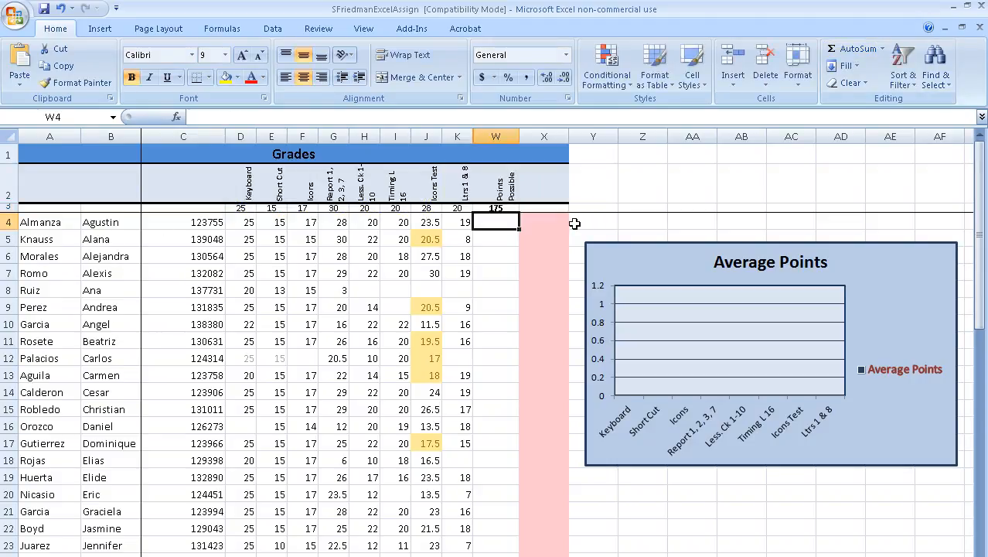
click(491, 208)
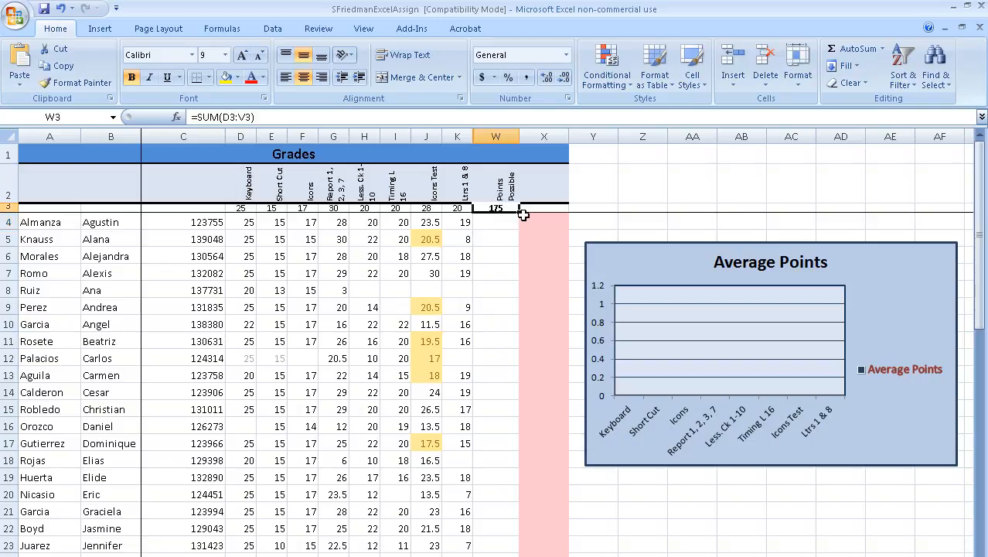
- Fill the sum formula from W3 down the Points Possible column through the last student in row 42
click(498, 254)
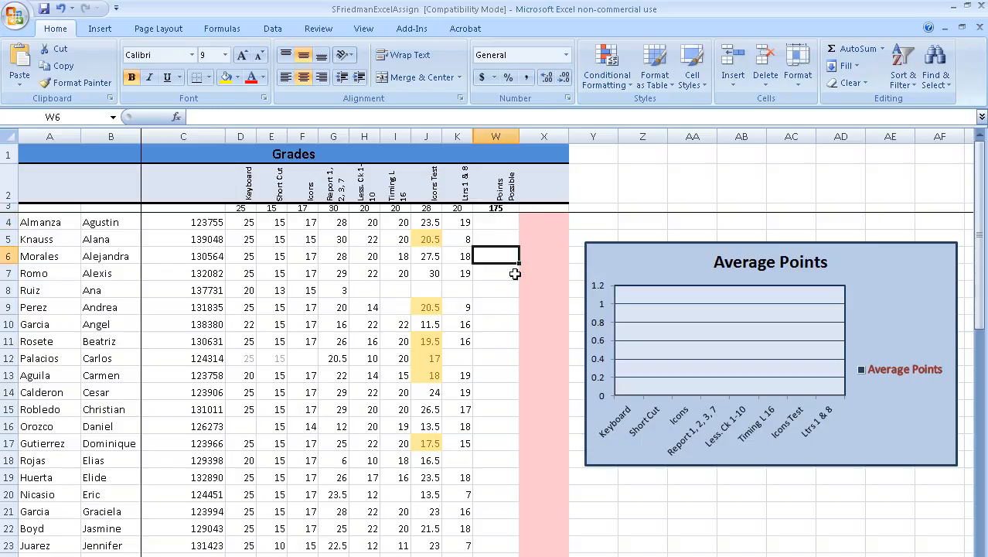
click(484, 310)
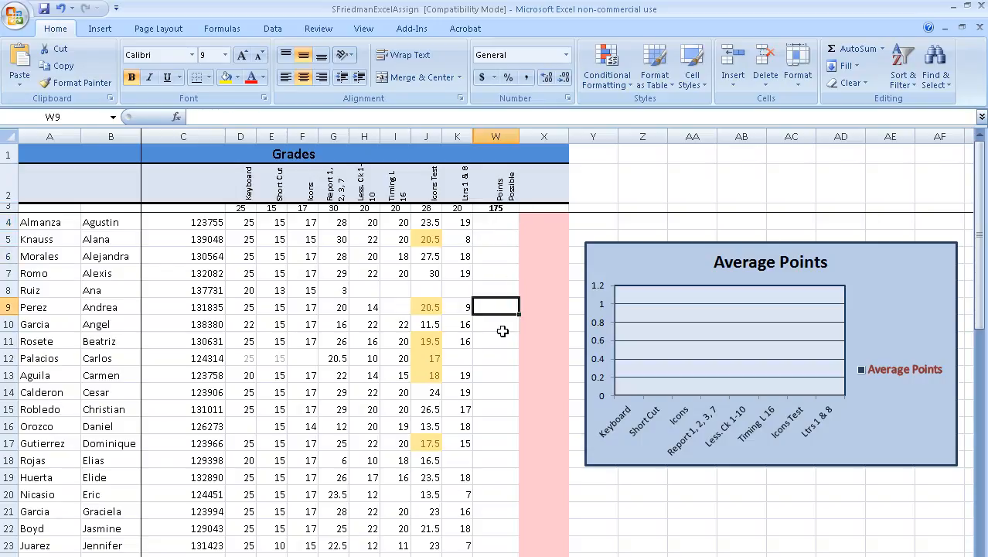
click(500, 336)
click(504, 210)
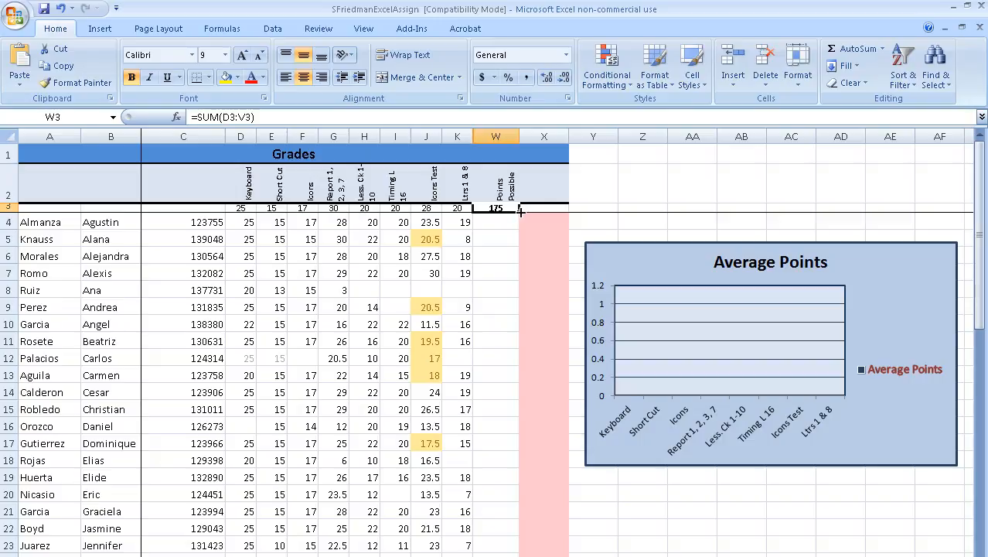
drag(522, 221, 512, 504)
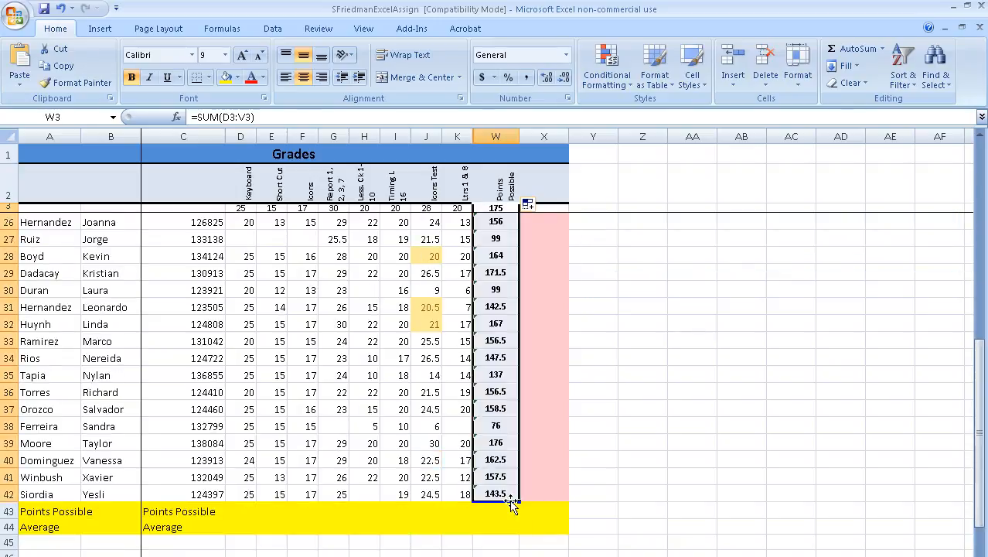
scroll(595, 460, up, 7)
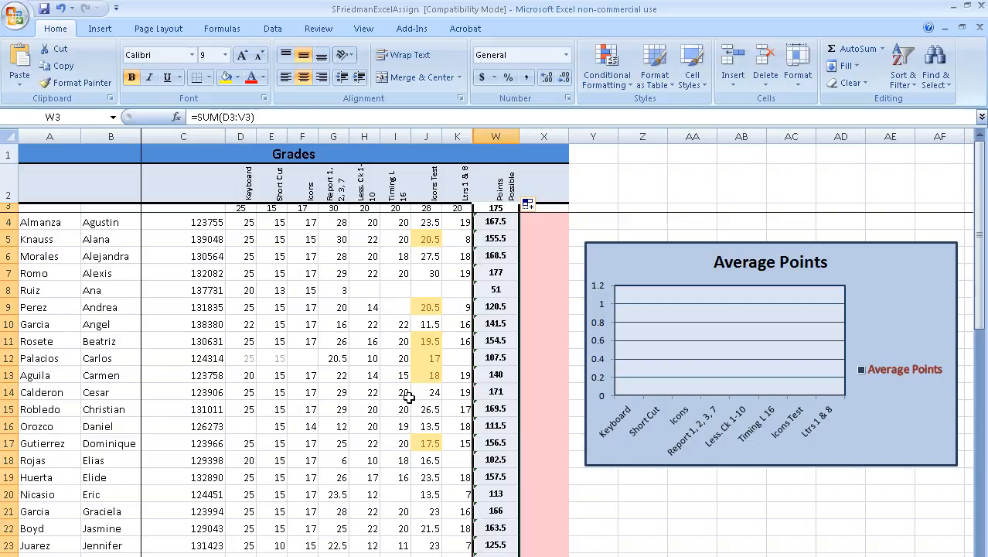
scroll(287, 402, down, 10)
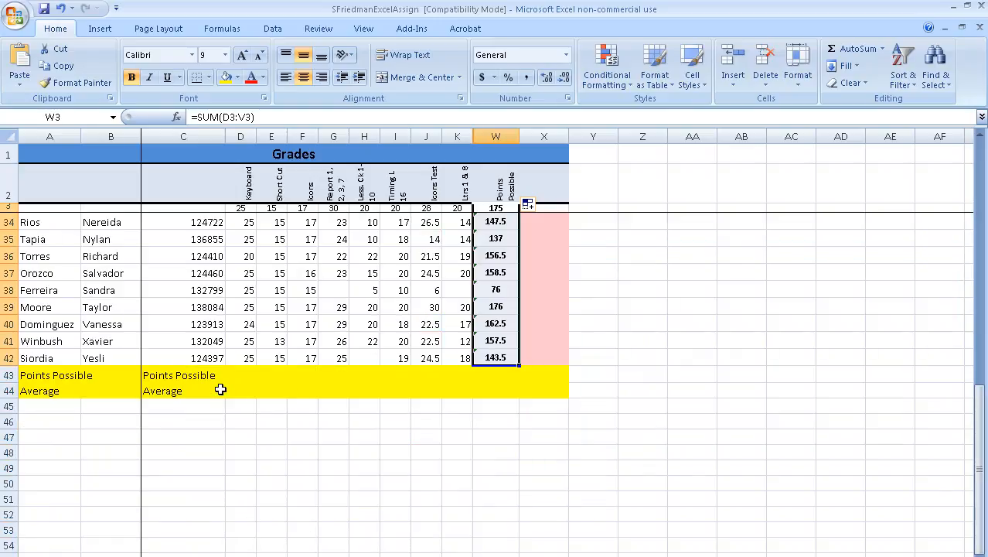
scroll(532, 398, up, 10)
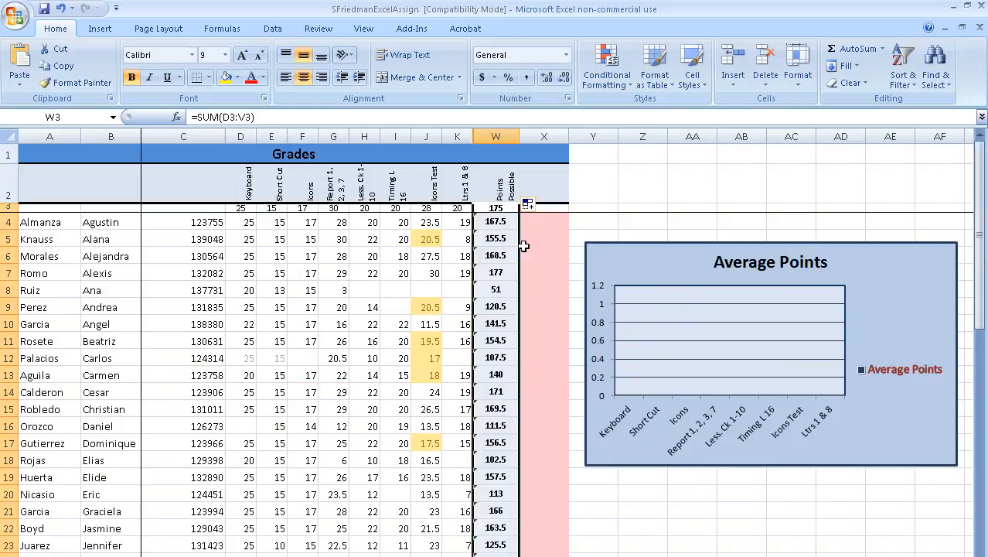
- Enter =W4/$W$3 in X4 to calculate the first student's percentage with an absolute reference to the total points
click(539, 221)
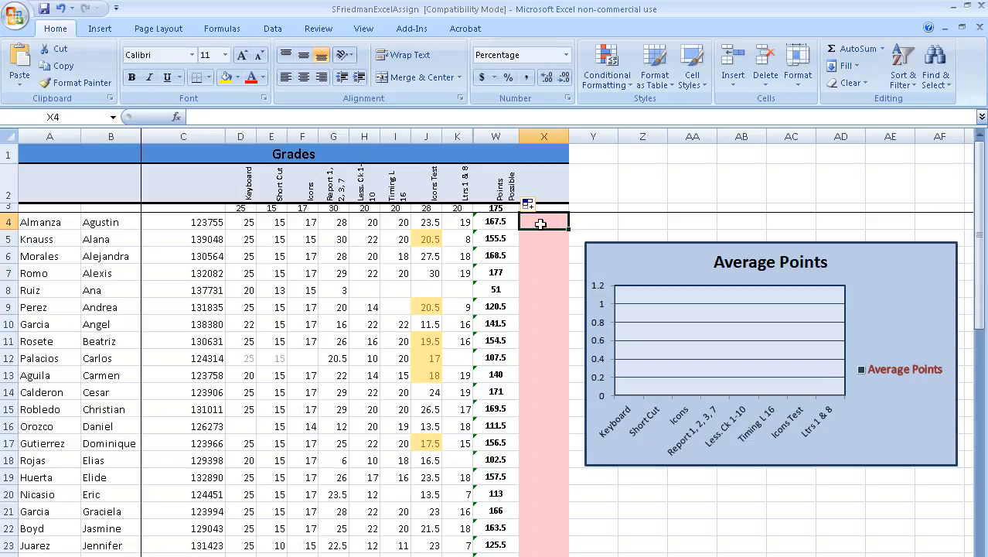
text(=)
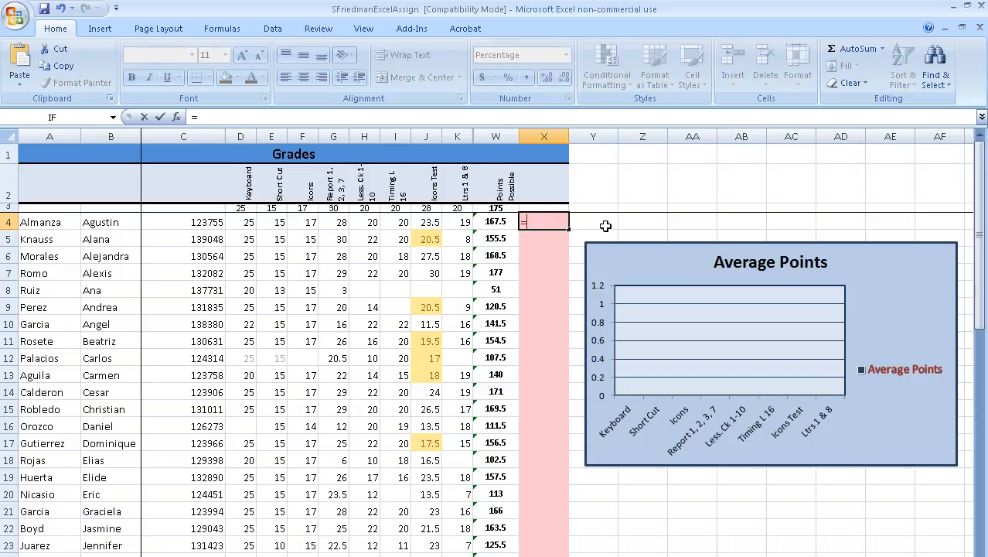
click(501, 221)
click(501, 207)
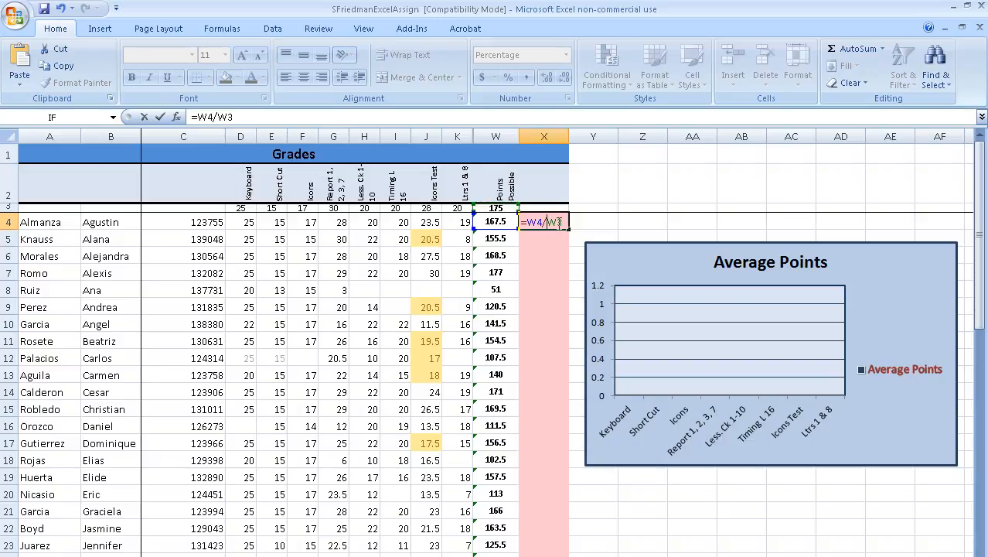
text($W$)
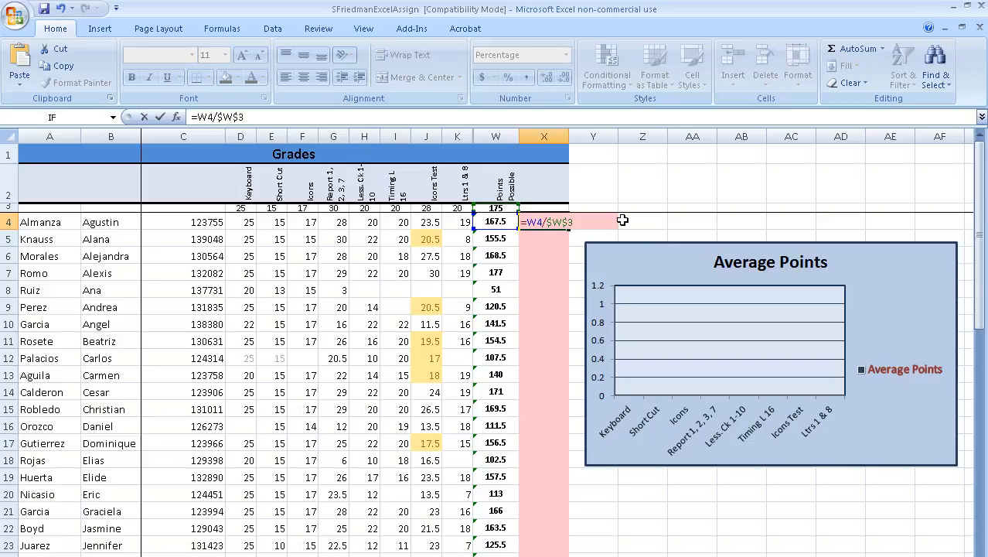
key(Return)
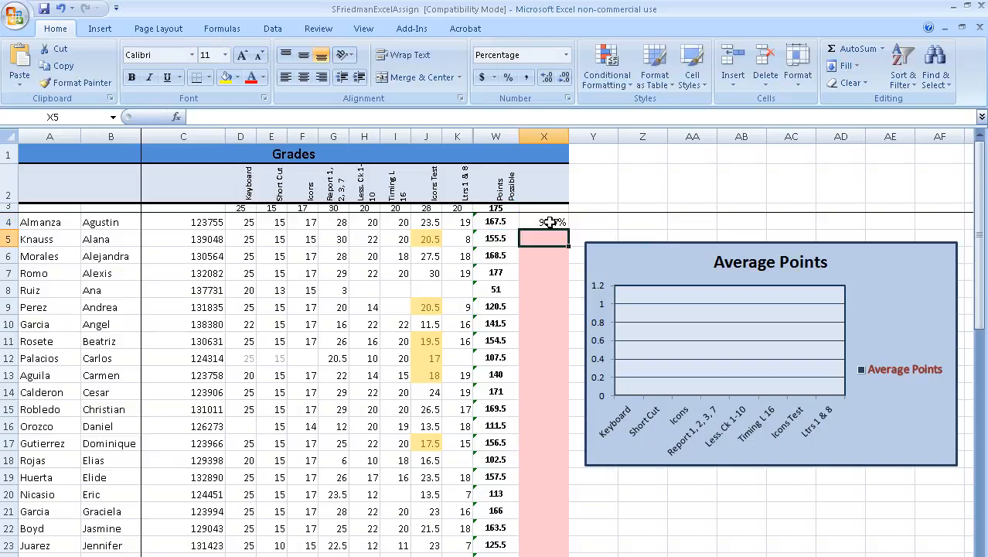
- Fill the percentage formula from X4 down through X42
key(Up)
drag(568, 228, 557, 461)
click(642, 441)
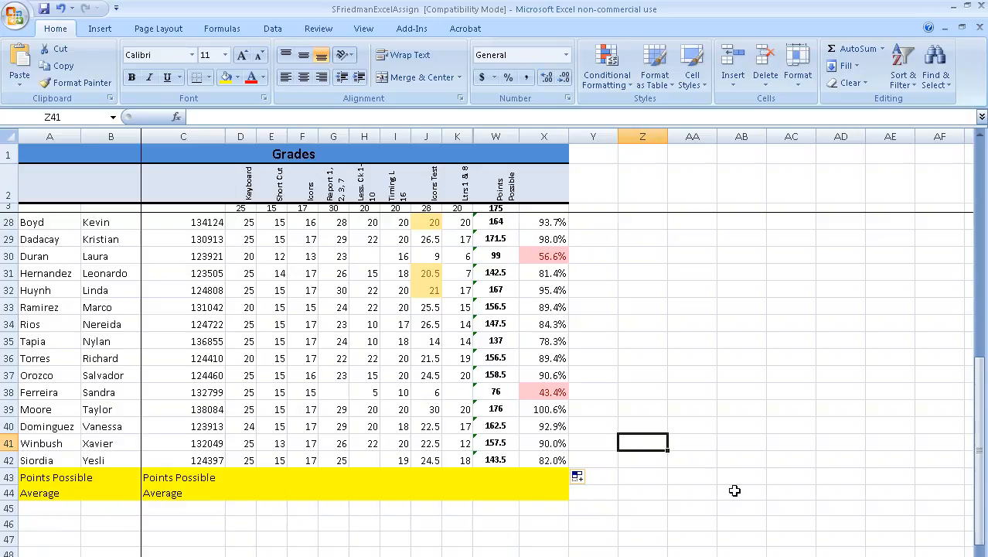
- Enter 25 directly in D43 as the Keyboard assignment's points possible
click(240, 477)
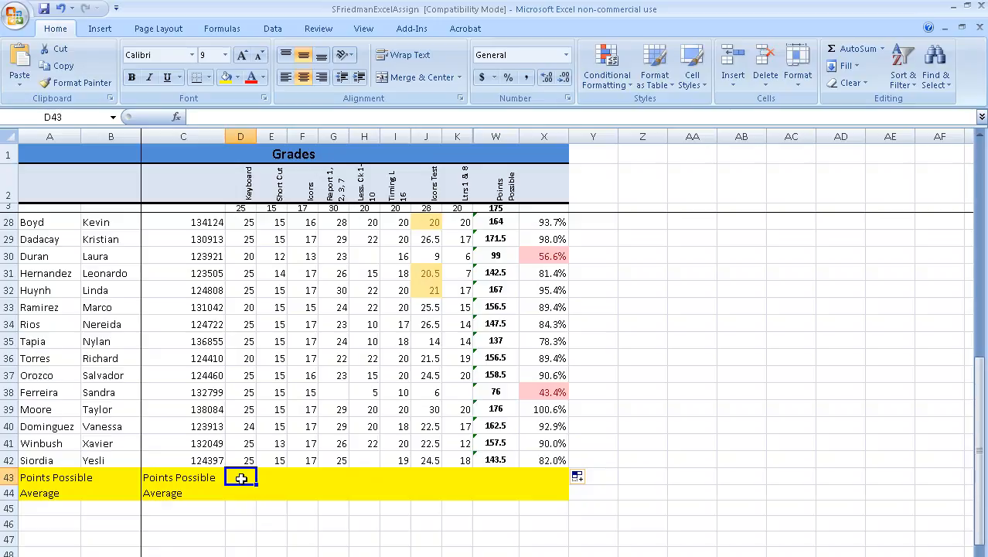
text(25)
click(276, 478)
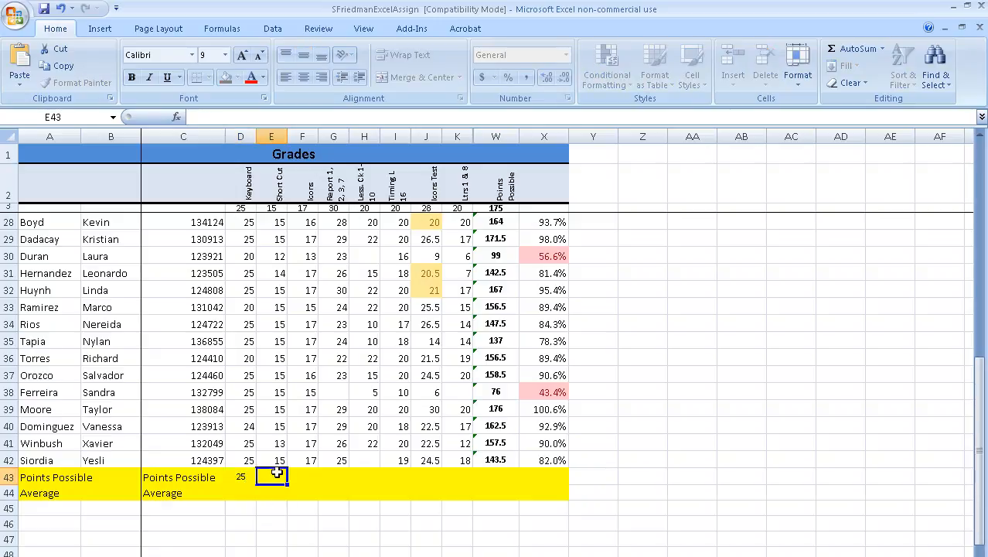
- Set the Keyboard points in D3 to 30 and check whether D43 follows the change
click(242, 202)
click(242, 208)
key(ctrl+c)
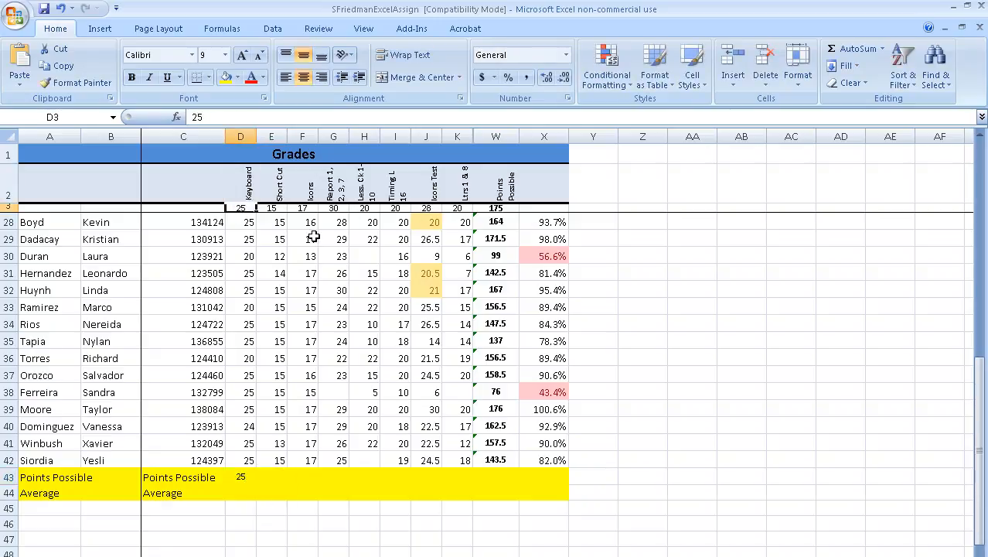
text(30)
key(Return)
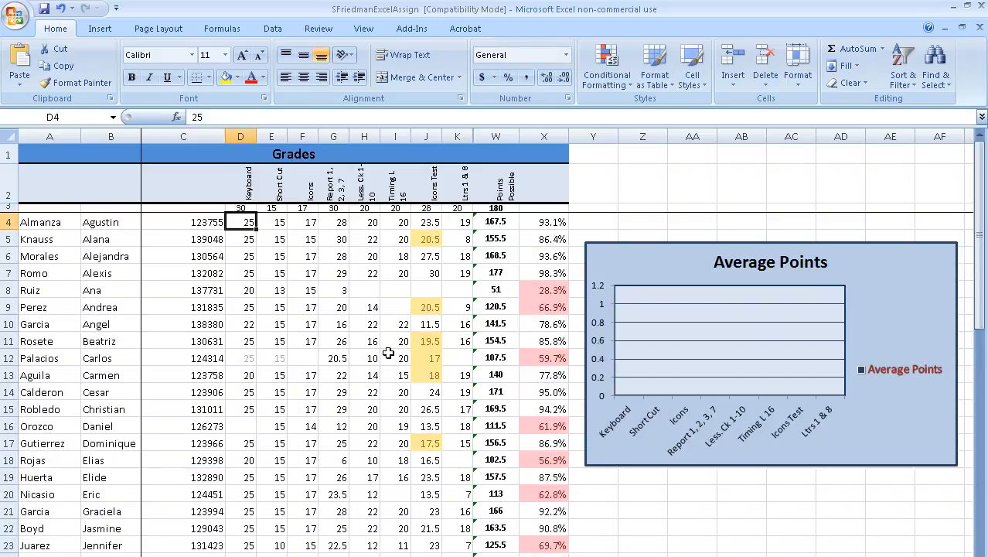
scroll(329, 341, down, 20)
scroll(270, 292, up, 10)
click(238, 372)
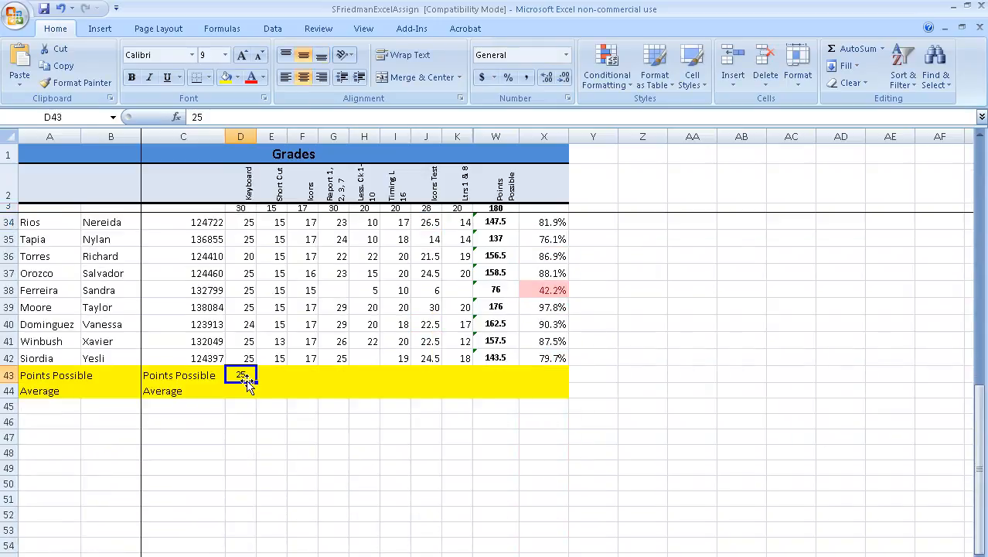
- Set the Keyboard points in D3 back to 25
click(240, 207)
text(25)
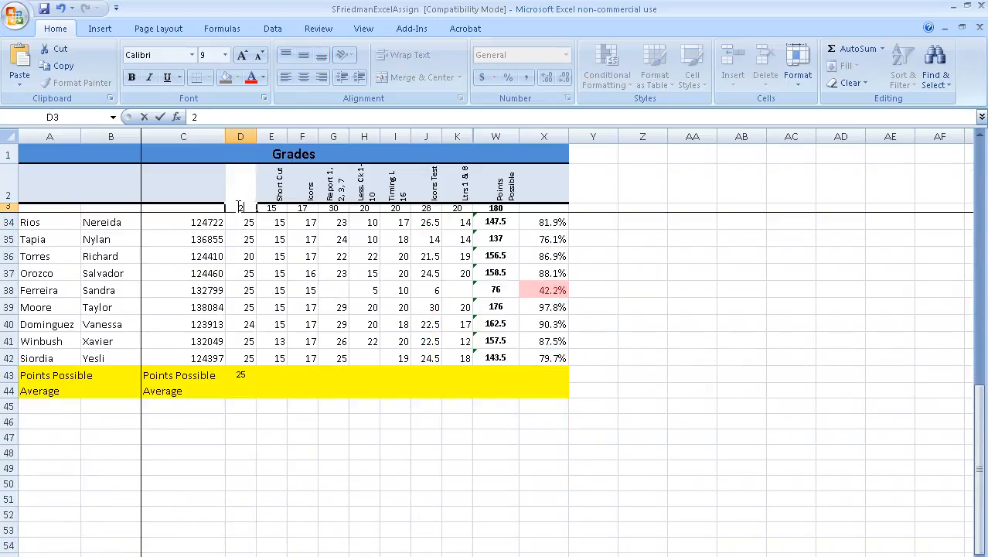
key(Return)
- Replace the fixed number in D43 with the formula =d3, linking it to the Keyboard points possible
scroll(263, 282, down, 10)
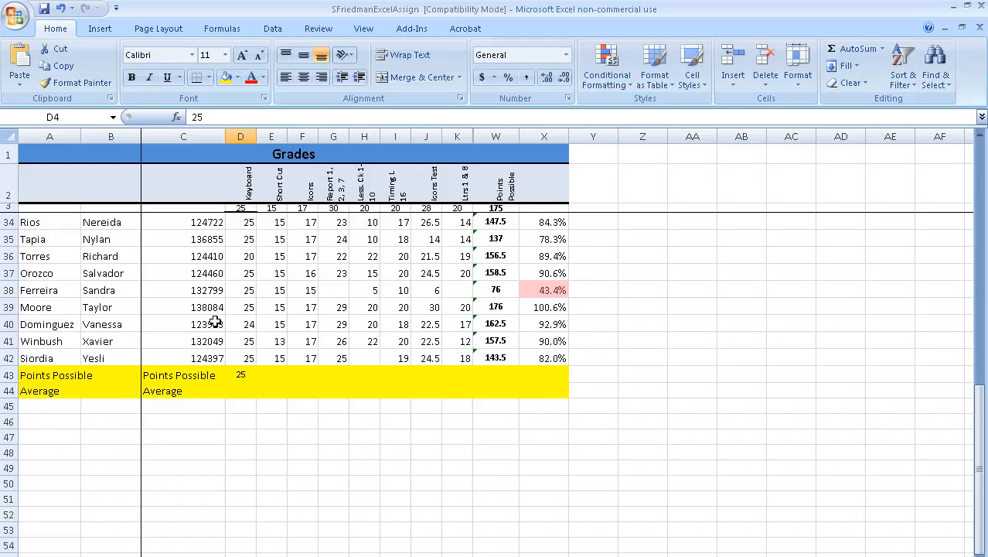
click(235, 375)
key(BackSpace)
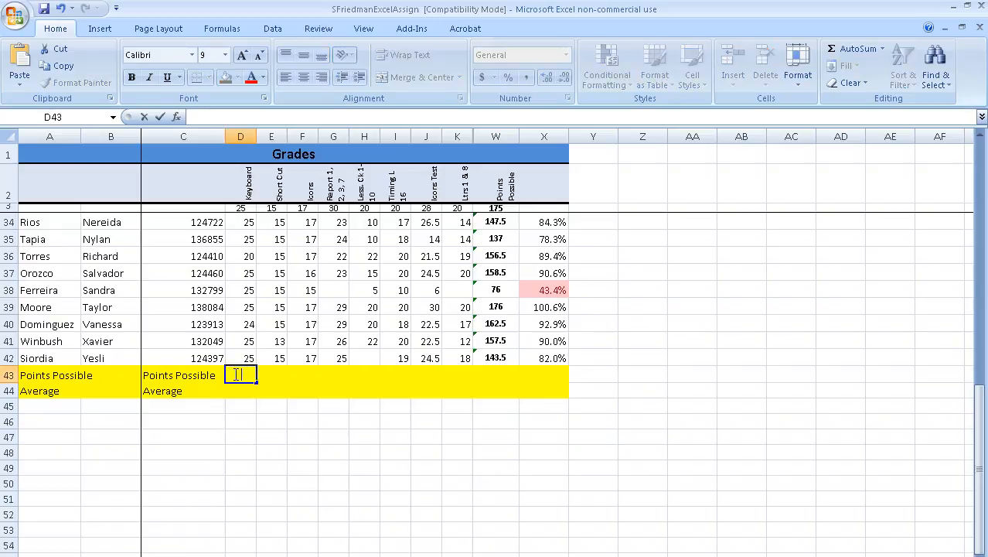
text(=d3)
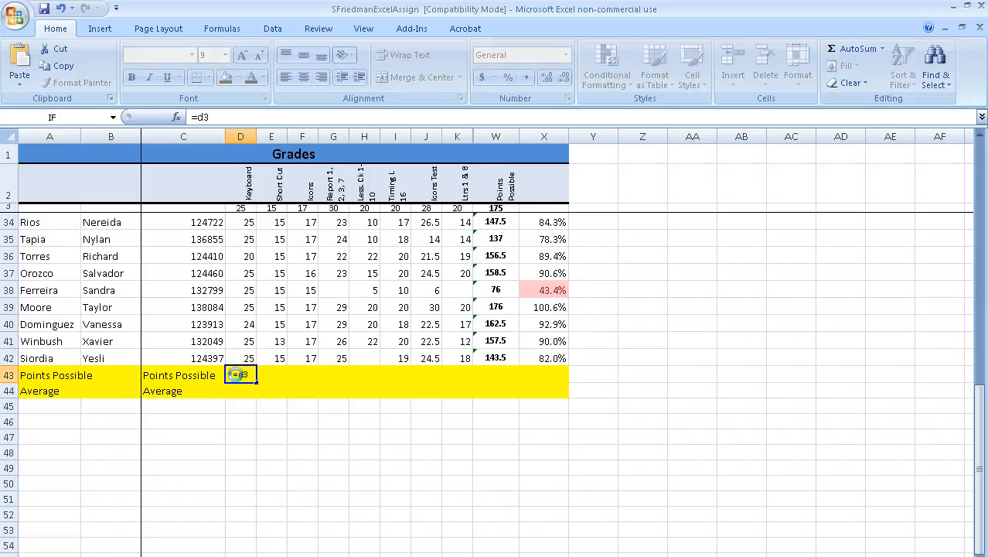
key(Return)
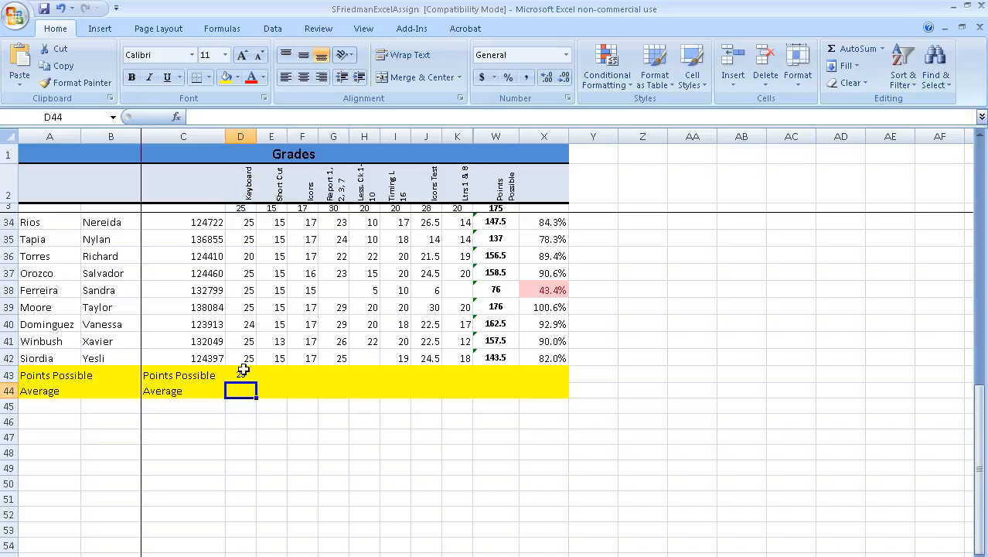
- Fill the D43 link formula across the Points Possible row through K43
click(243, 370)
drag(256, 382, 460, 376)
click(309, 452)
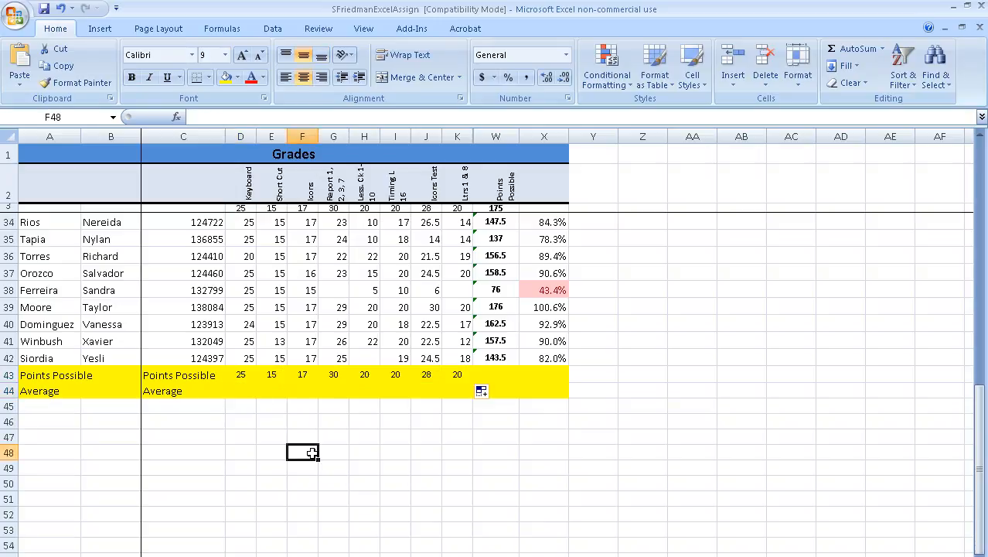
- Compare the linked points in row 43 with the source values in row 3 for several assignments
click(272, 375)
click(270, 208)
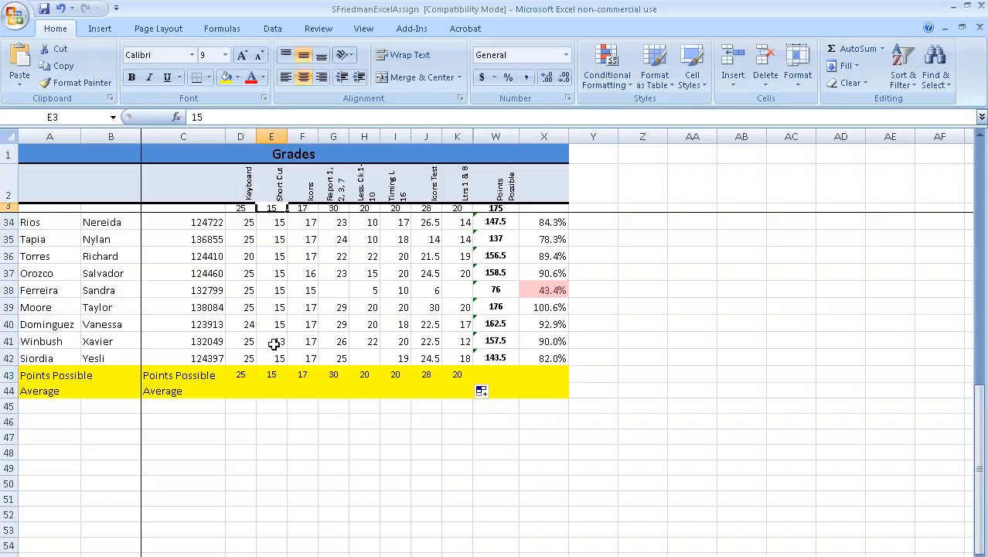
click(277, 377)
click(302, 208)
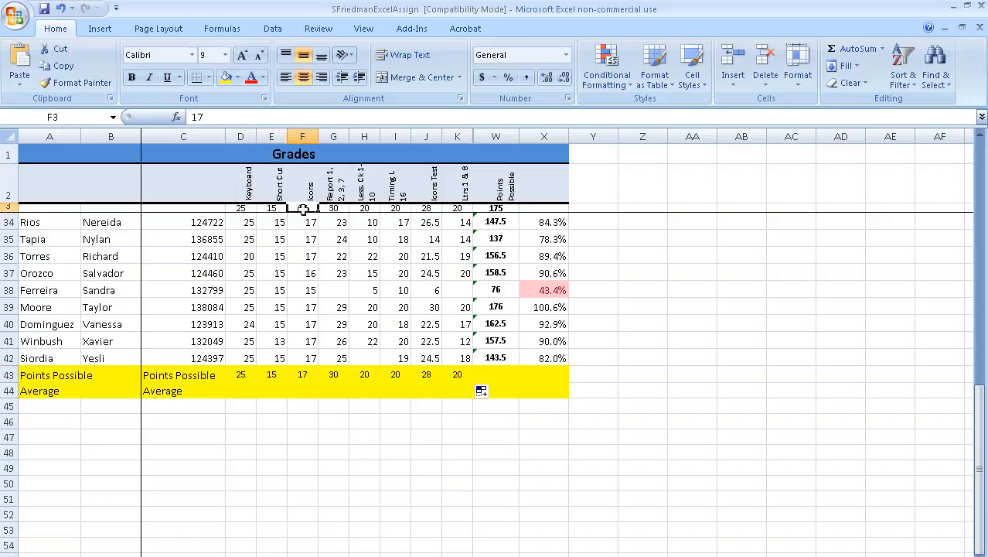
click(333, 376)
click(360, 371)
click(366, 208)
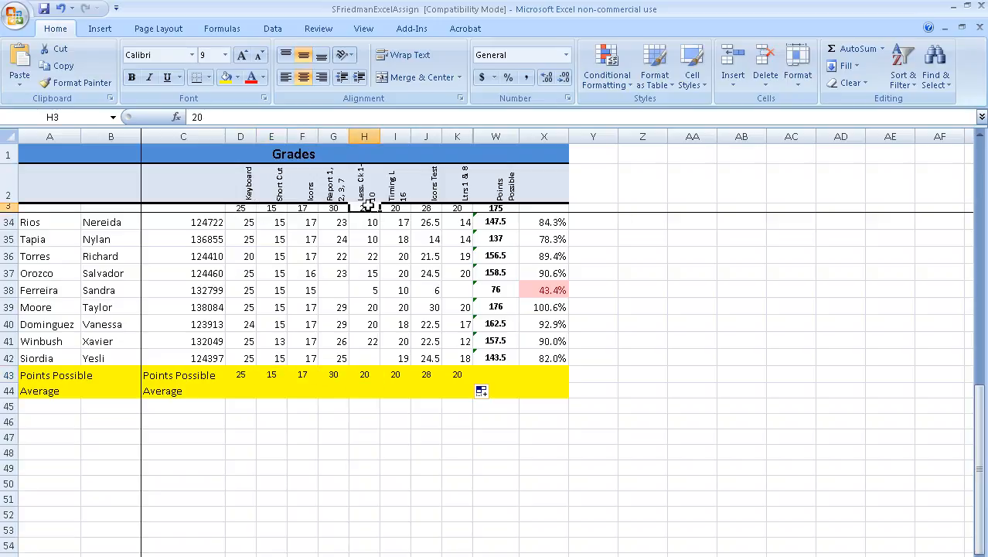
- Enter an AVERAGE formula in D44 for the Keyboard scores, with the range adjusted to D4:D42 so Points Possible is excluded
click(239, 391)
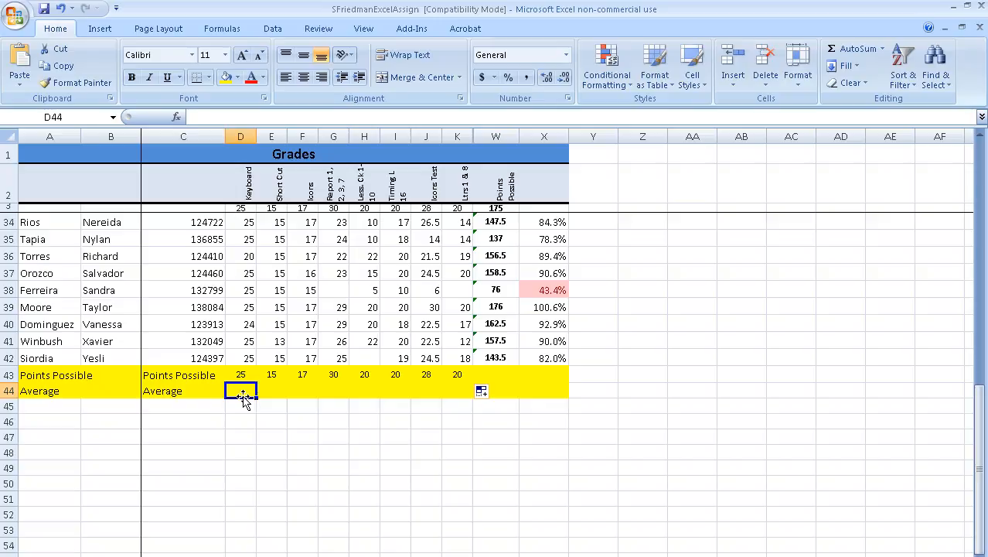
click(884, 49)
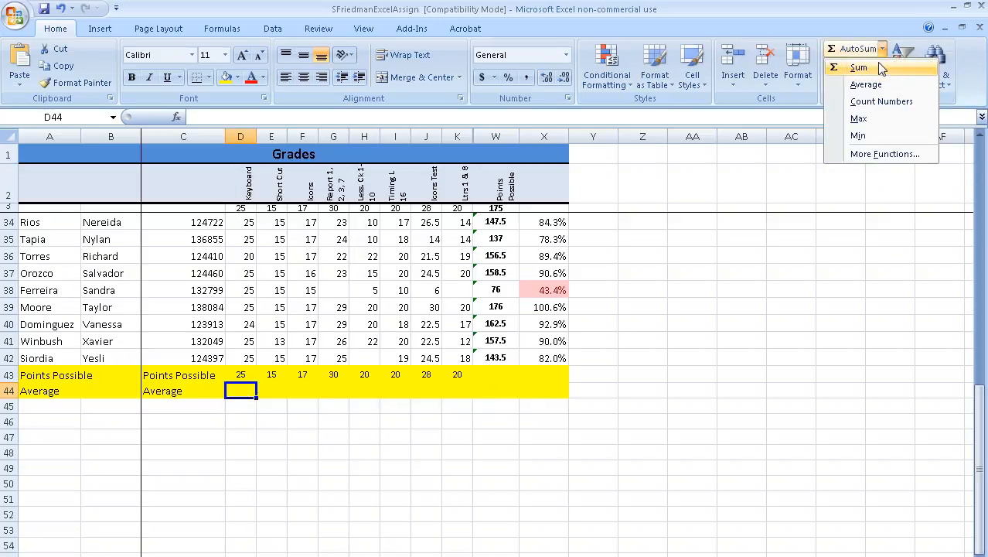
click(866, 85)
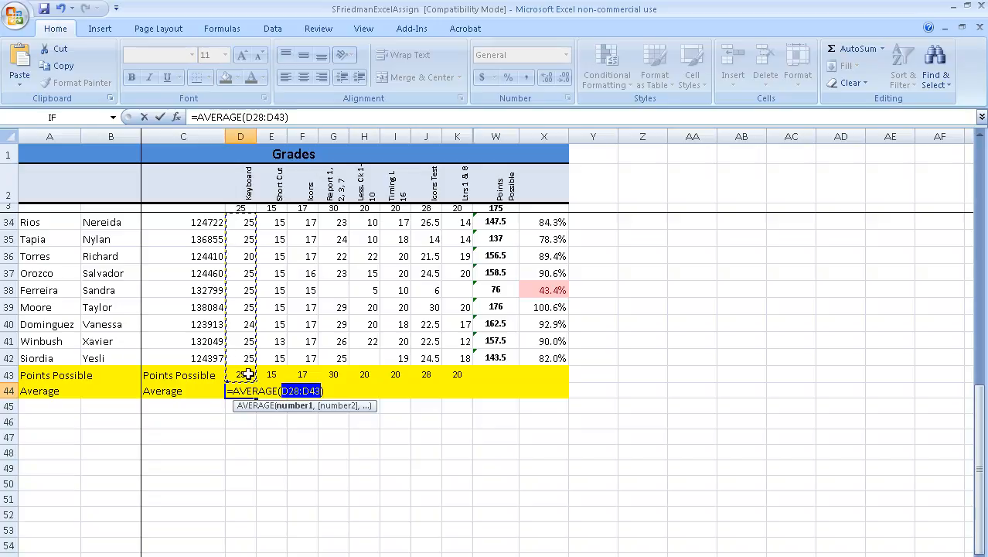
drag(251, 373, 251, 365)
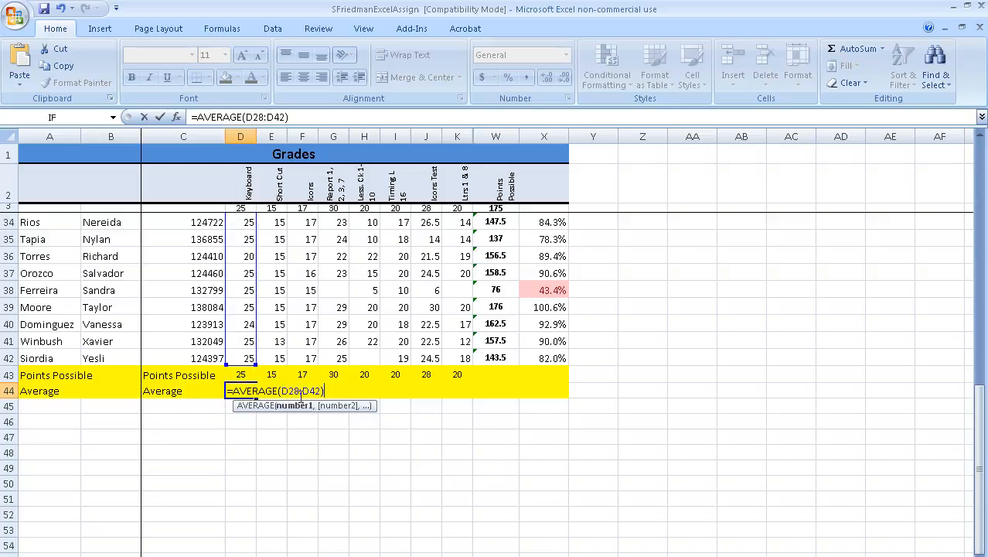
scroll(237, 298, up, 10)
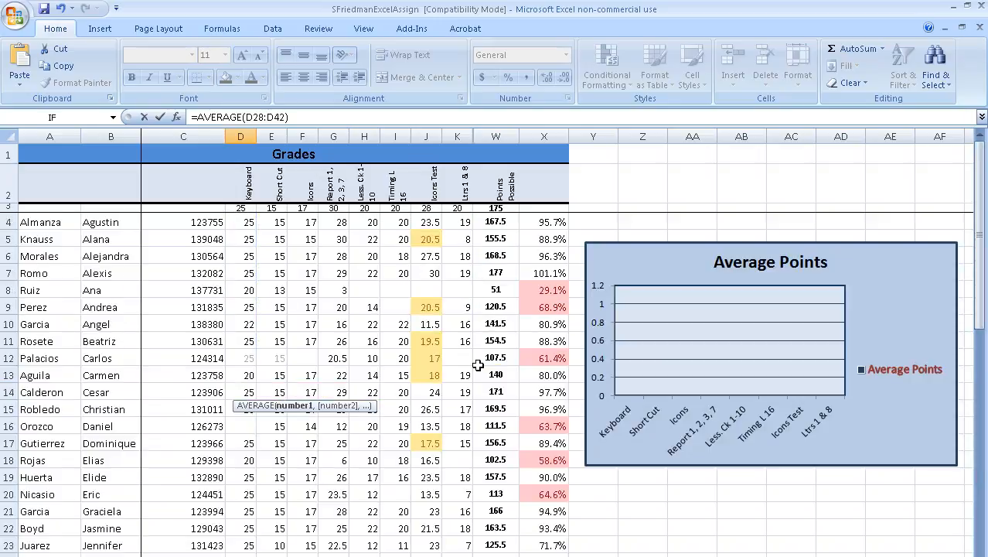
scroll(297, 415, down, 10)
drag(978, 398, 987, 257)
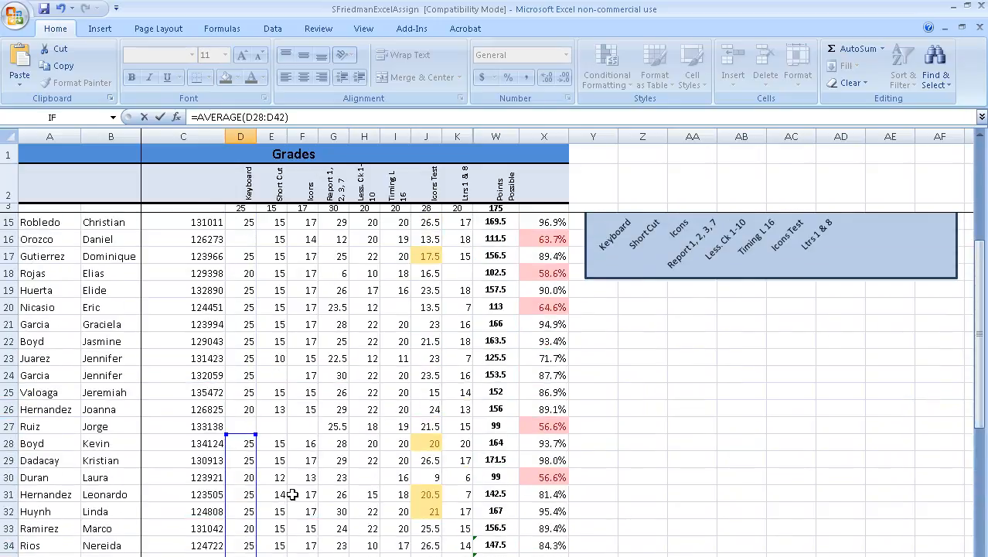
drag(255, 433, 252, 218)
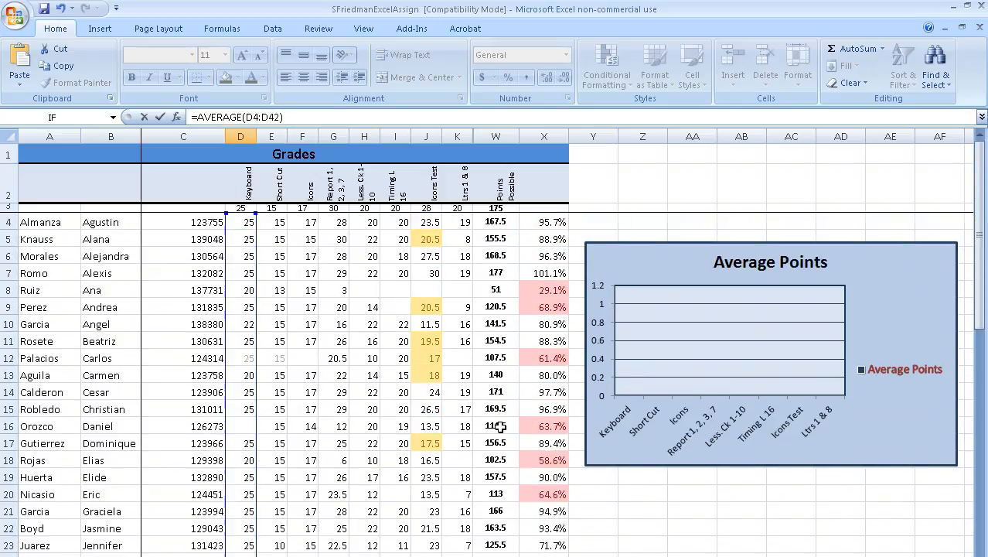
drag(981, 323, 982, 536)
key(Return)
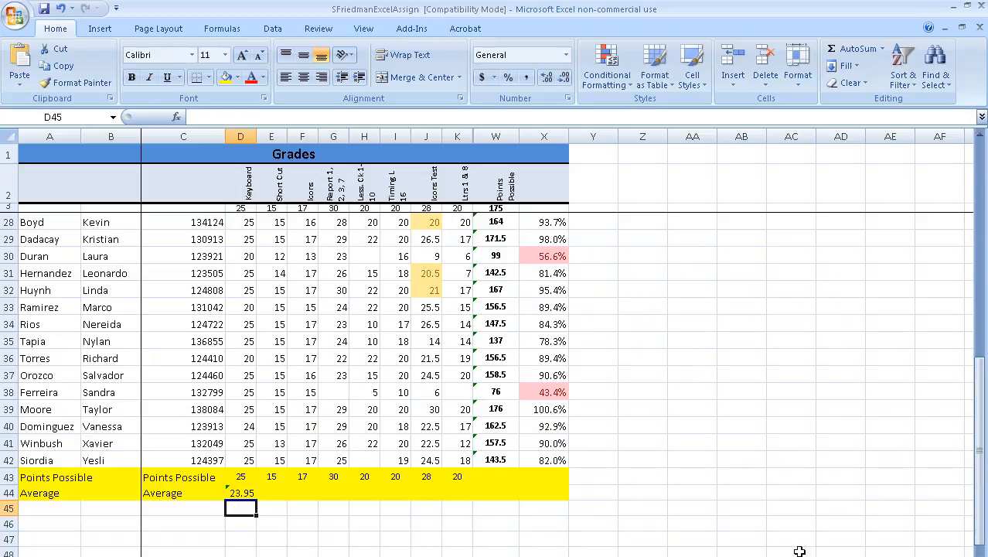
- Fill the Keyboard average formula from D44 across the Average row through K44
click(252, 495)
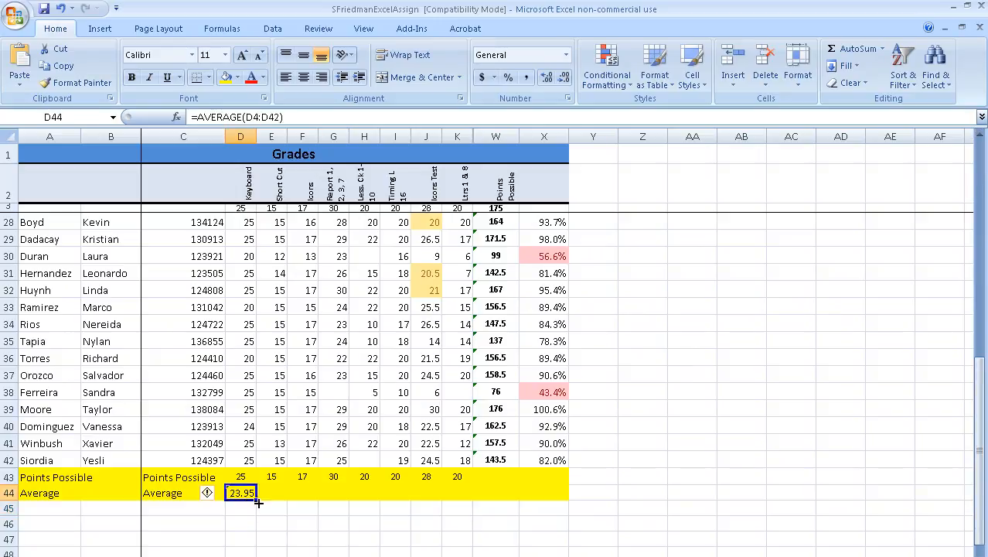
drag(257, 501, 475, 497)
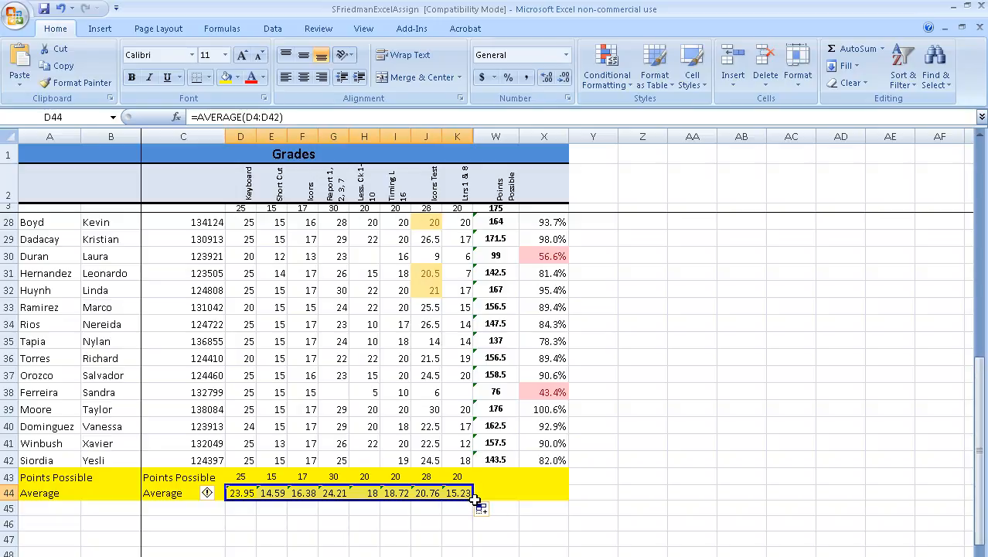
click(481, 496)
- Extend the average formula from K44 into W44 and X44 to average the student point totals and percentages
click(463, 496)
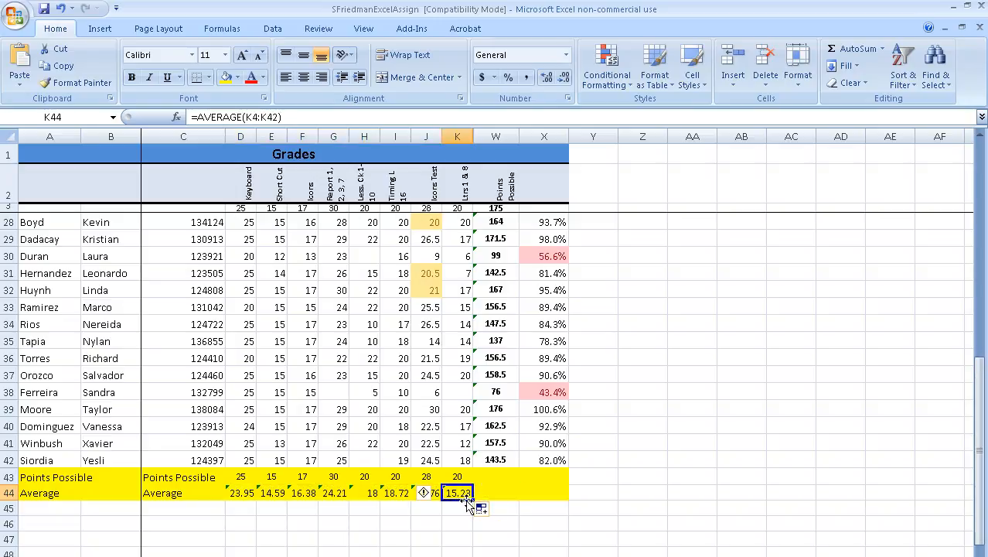
drag(476, 501, 555, 502)
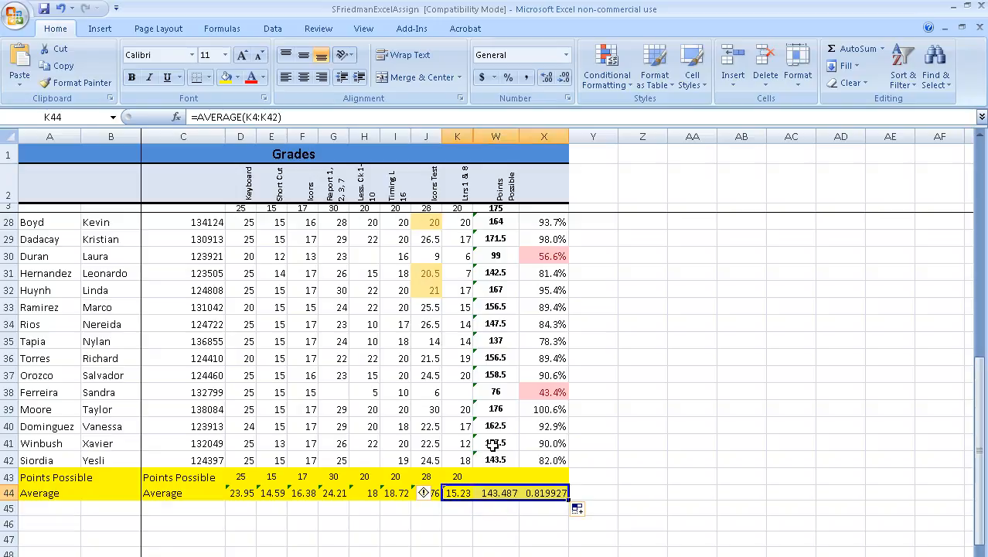
click(499, 495)
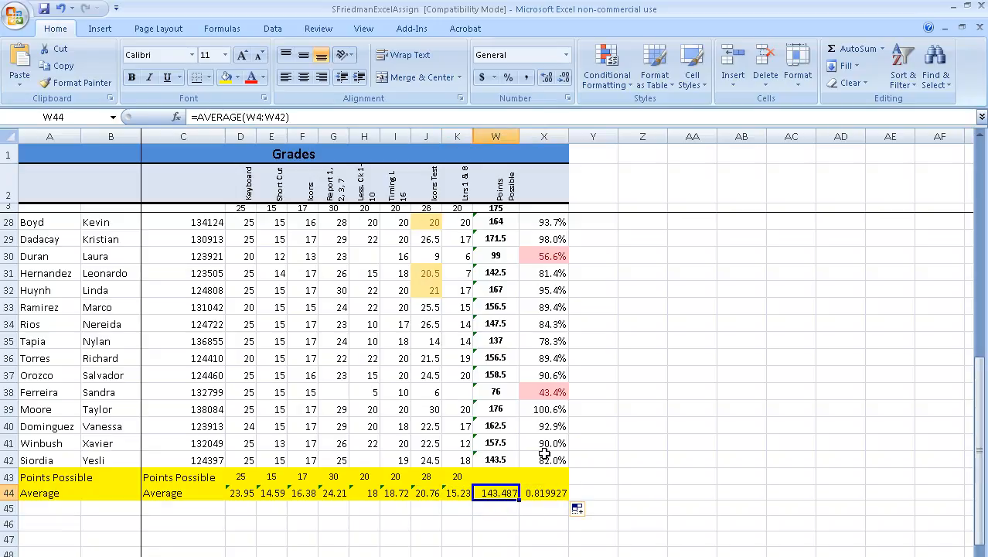
click(548, 493)
click(312, 524)
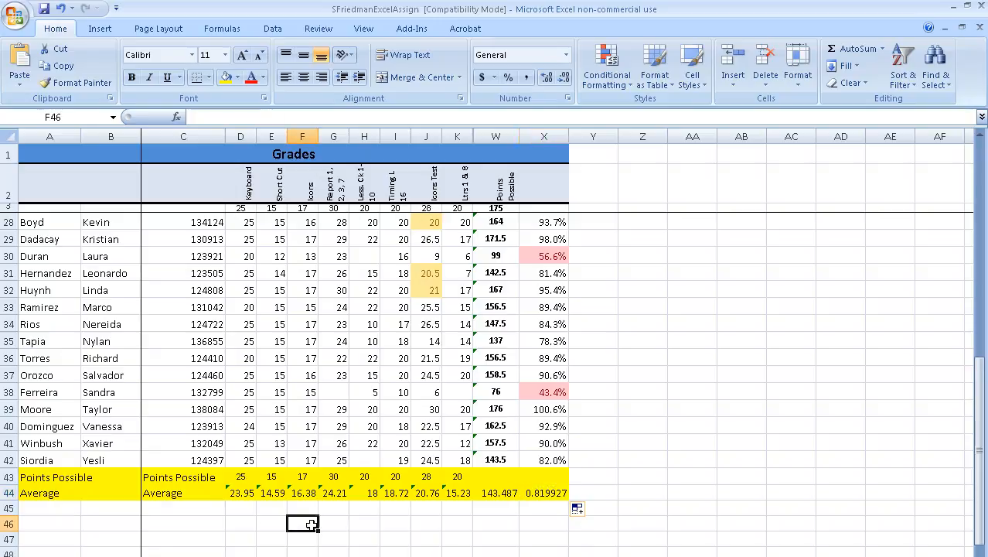
- Examine the Average Points chart and compare its columns with the assignment averages in row 44
scroll(422, 468, up, 8)
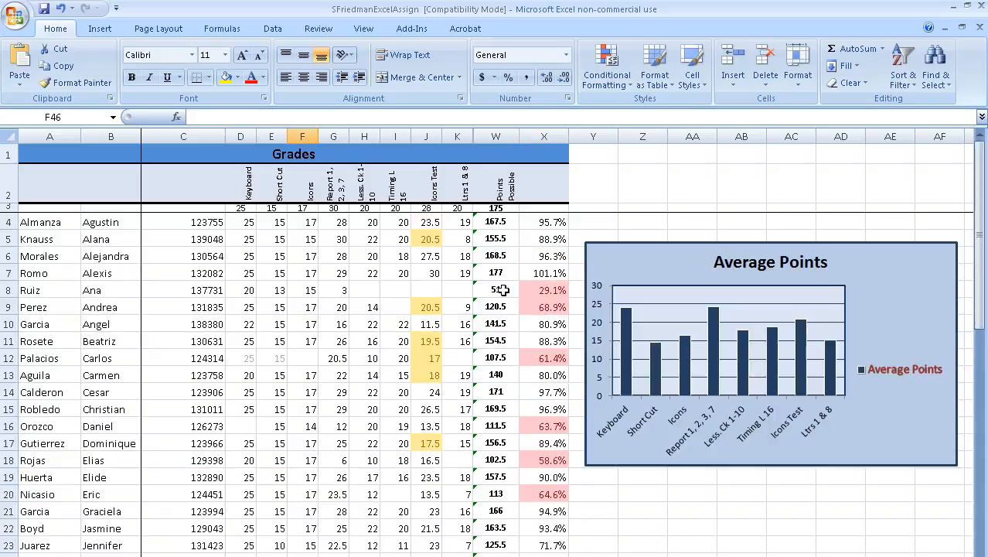
scroll(510, 305, down, 10)
scroll(254, 370, down, 7)
scroll(331, 377, up, 7)
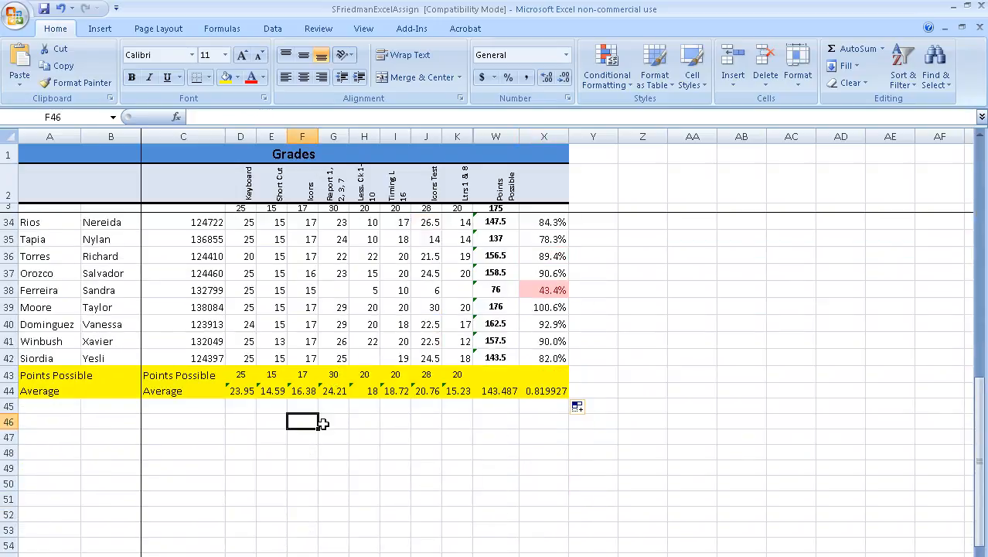
scroll(327, 426, up, 10)
scroll(546, 479, down, 10)
drag(980, 433, 986, 200)
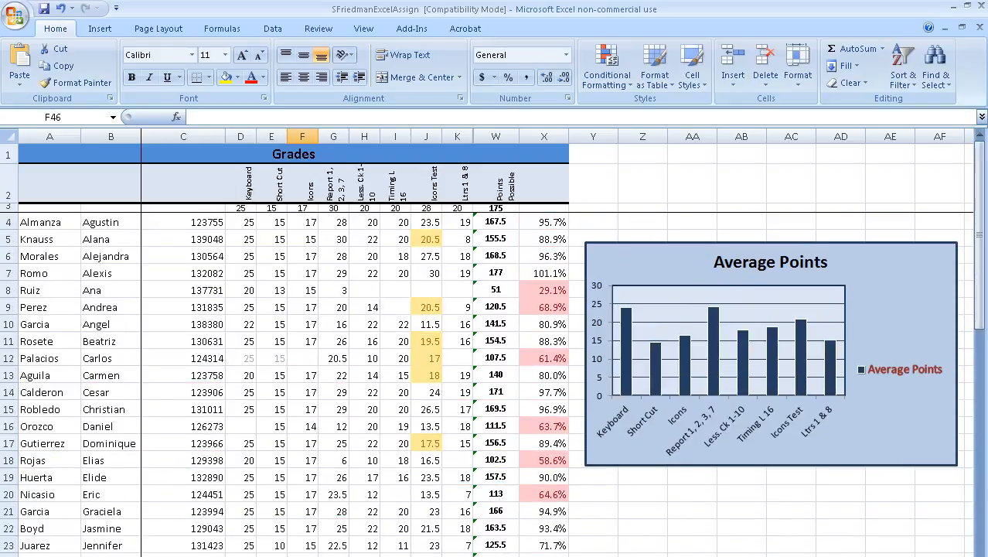